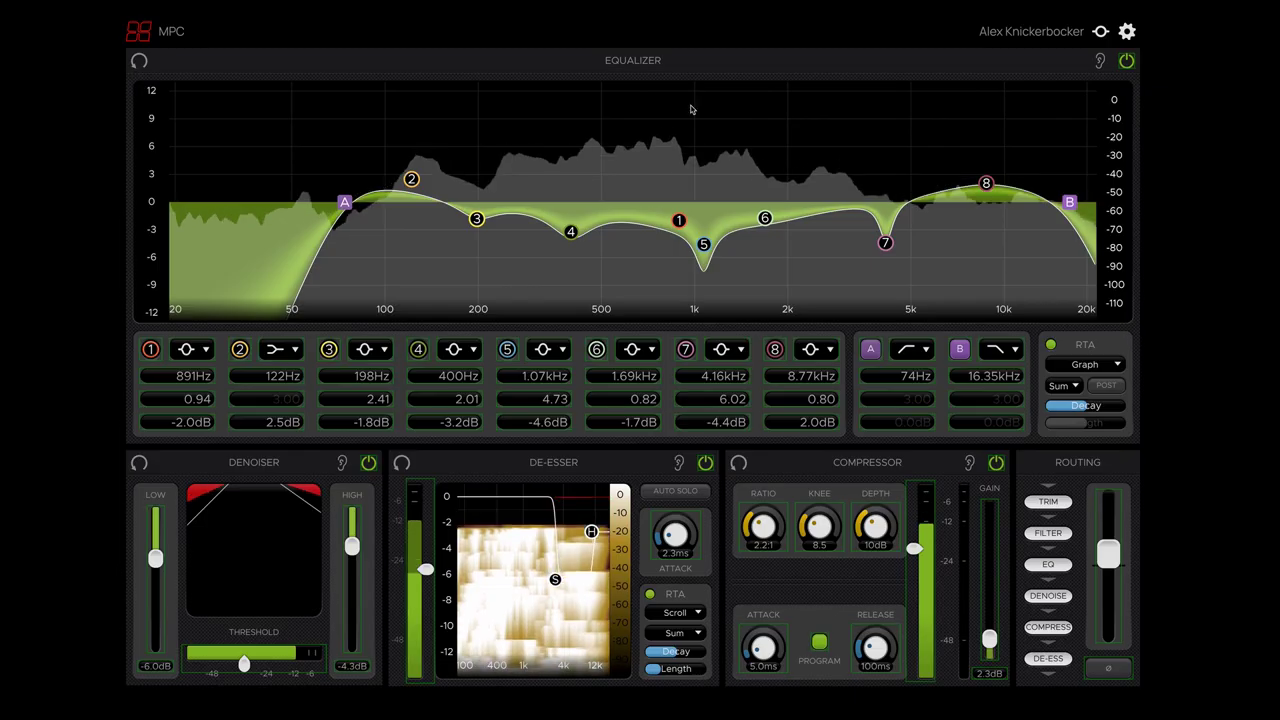
Step: Raise the low-cut node A to 87 Hz and review its filter shape options
left_click_drag(343, 204, 366, 205)
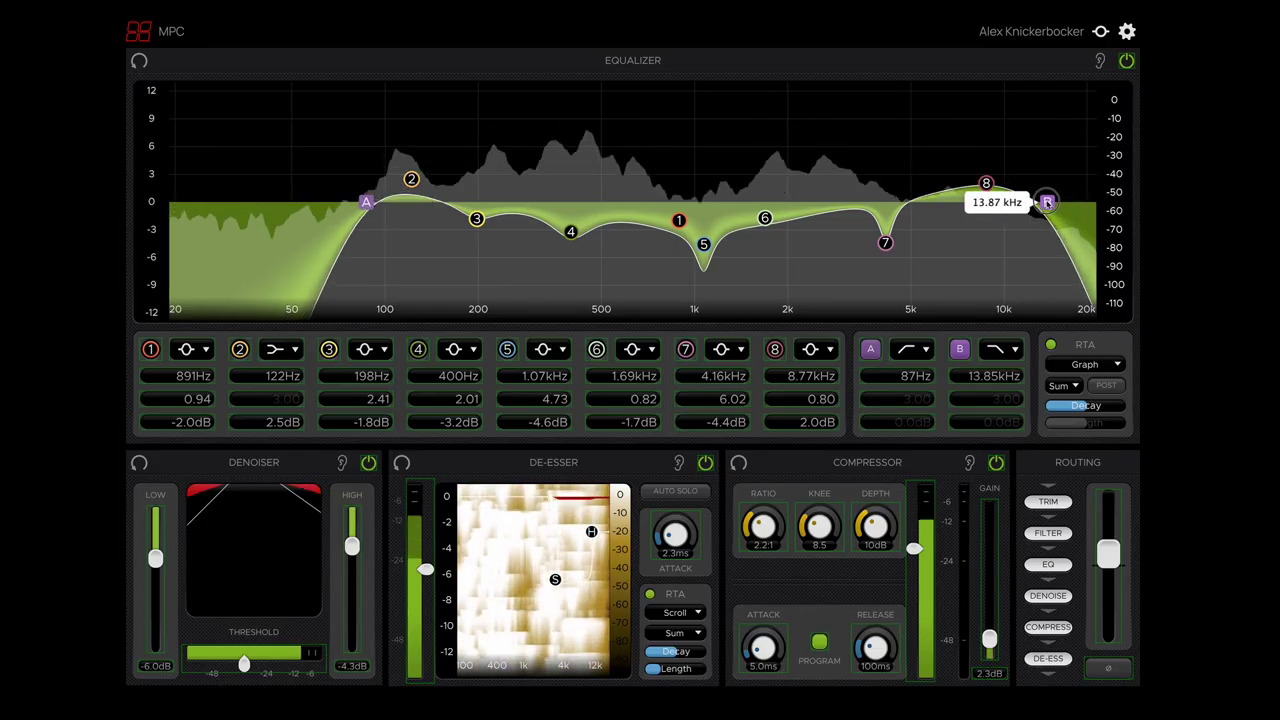
left_click(910, 349)
mouse_move(917, 372)
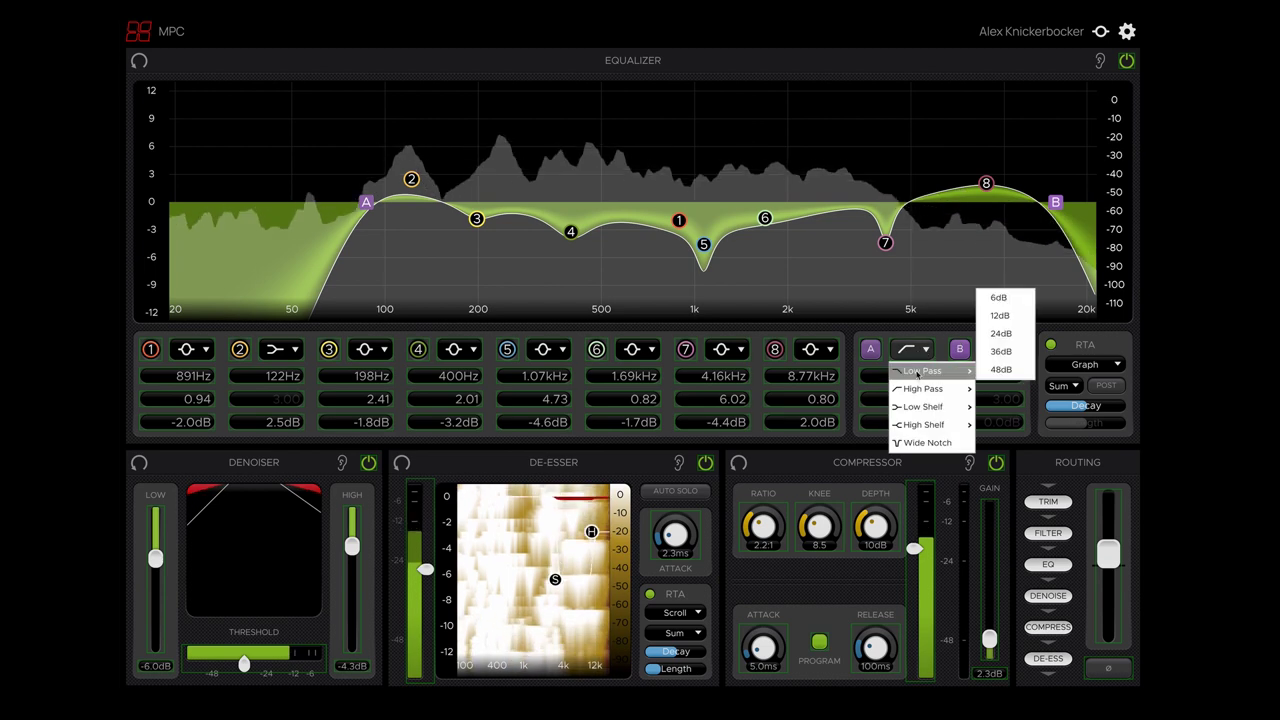
Step: Try band B as a Wide Notch near 15.37 kHz, then make it a 12 dB low-pass
left_click(1000, 349)
left_click(1000, 349)
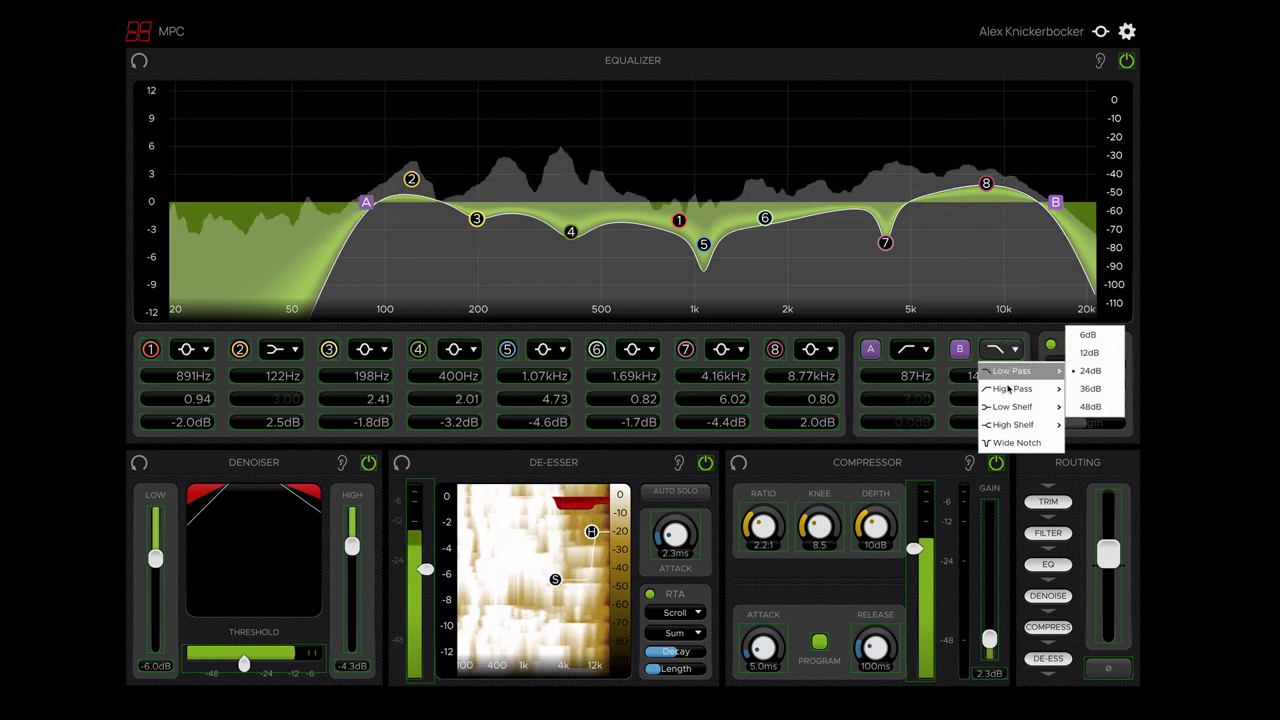
mouse_move(1012, 407)
left_click(1013, 443)
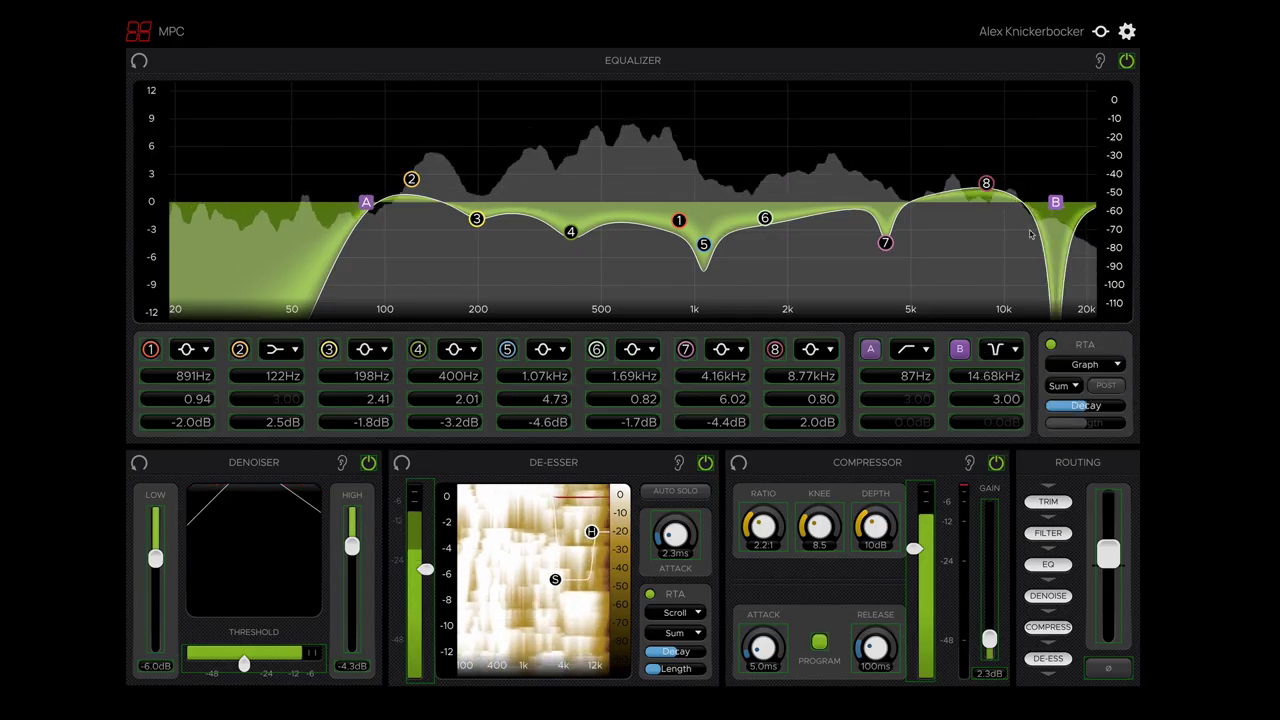
mouse_move(1057, 209)
left_mouse_down()
mouse_move(1037, 204)
mouse_move(1061, 204)
left_mouse_up()
left_click(1005, 349)
mouse_move(1045, 371)
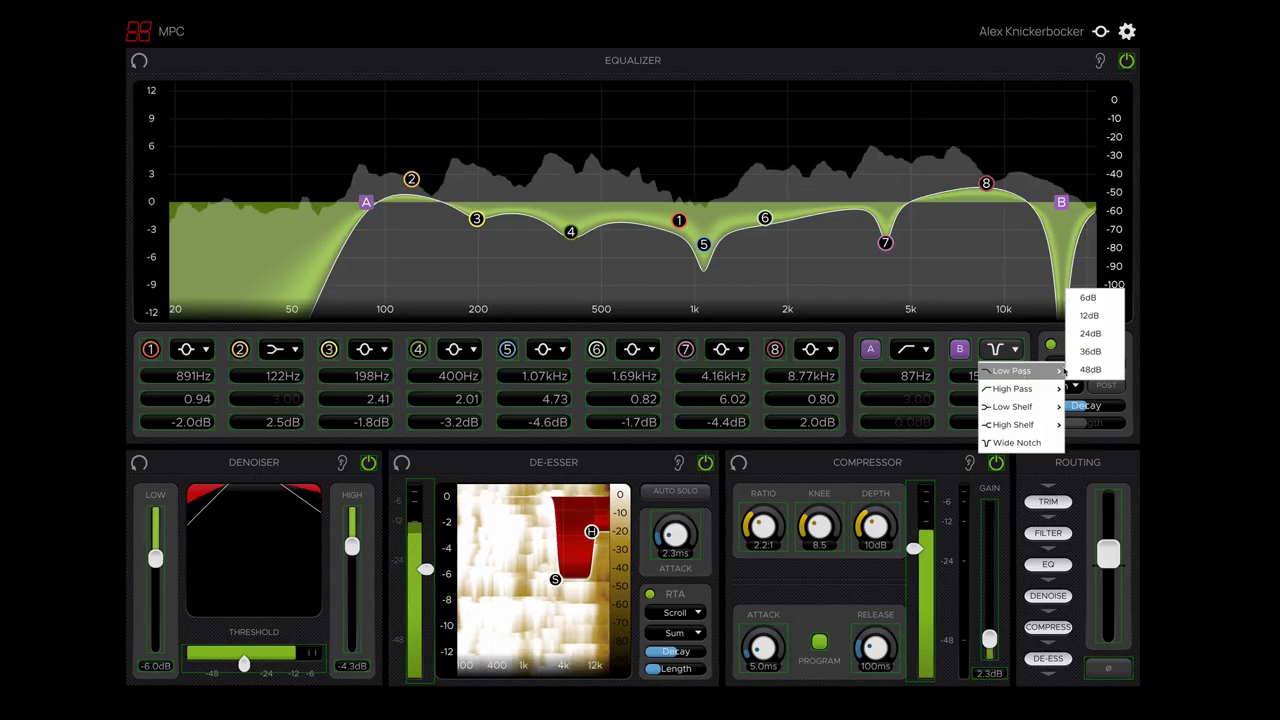
left_click(1103, 318)
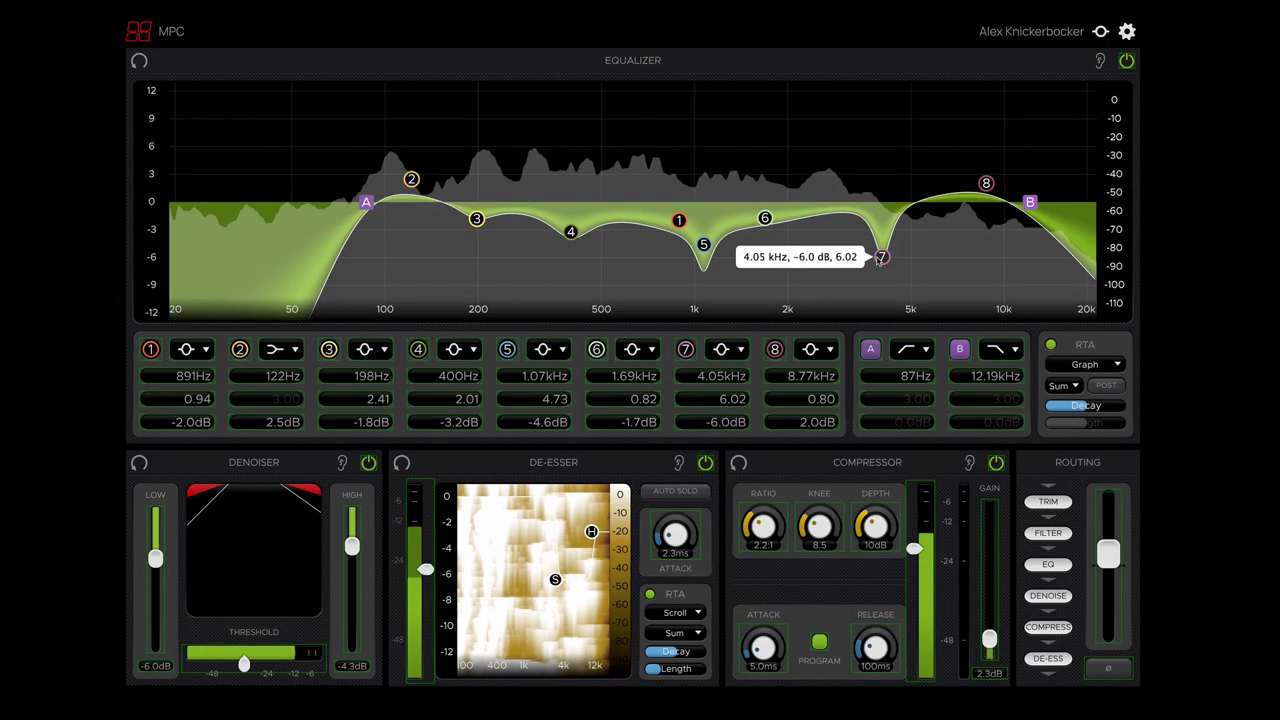
Step: Cut band 7 by 6 dB at 4.05 kHz, ease band 2 to 1.3 dB, deepen band 3 to about -2.4 dB
mouse_move(765, 219)
left_mouse_down()
mouse_move(763, 140)
mouse_move(768, 225)
left_mouse_up()
mouse_move(411, 178)
left_mouse_down()
mouse_move(410, 206)
mouse_move(411, 189)
left_mouse_up()
left_click_drag(477, 218, 471, 149)
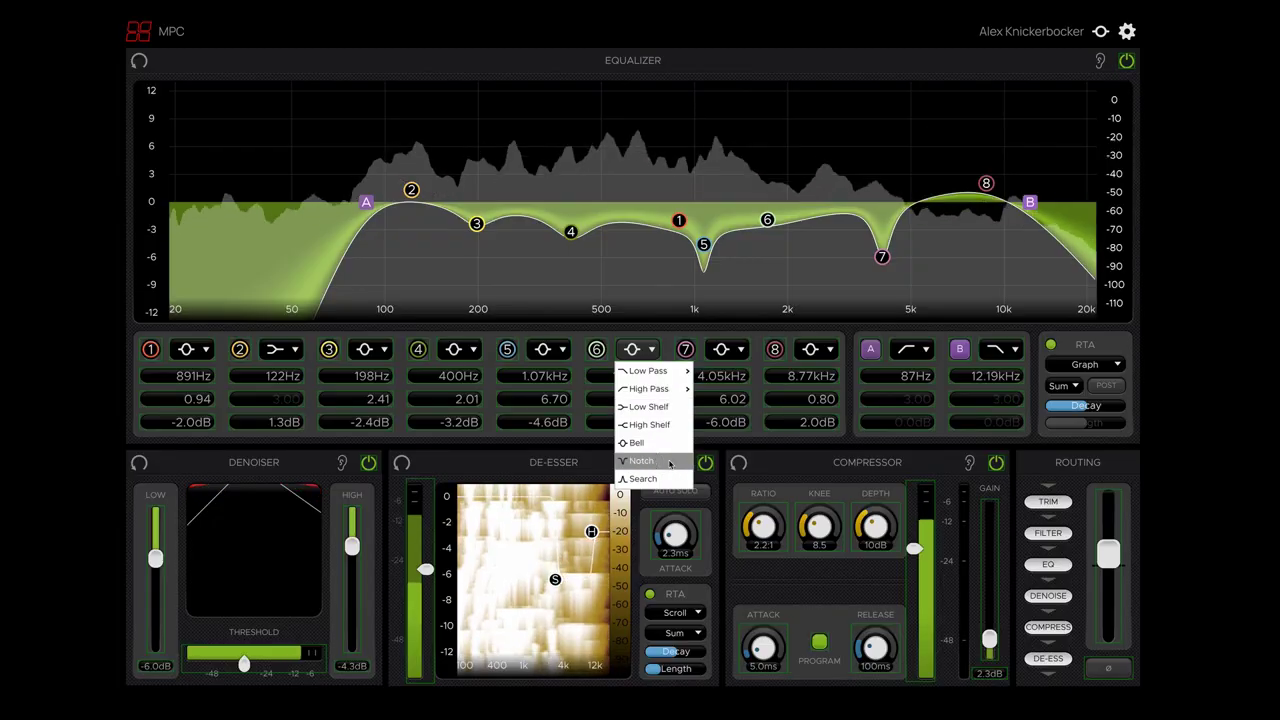
Step: Make band 6 a narrow notch at 2.09 kHz with Q 9.95
left_click(655, 421)
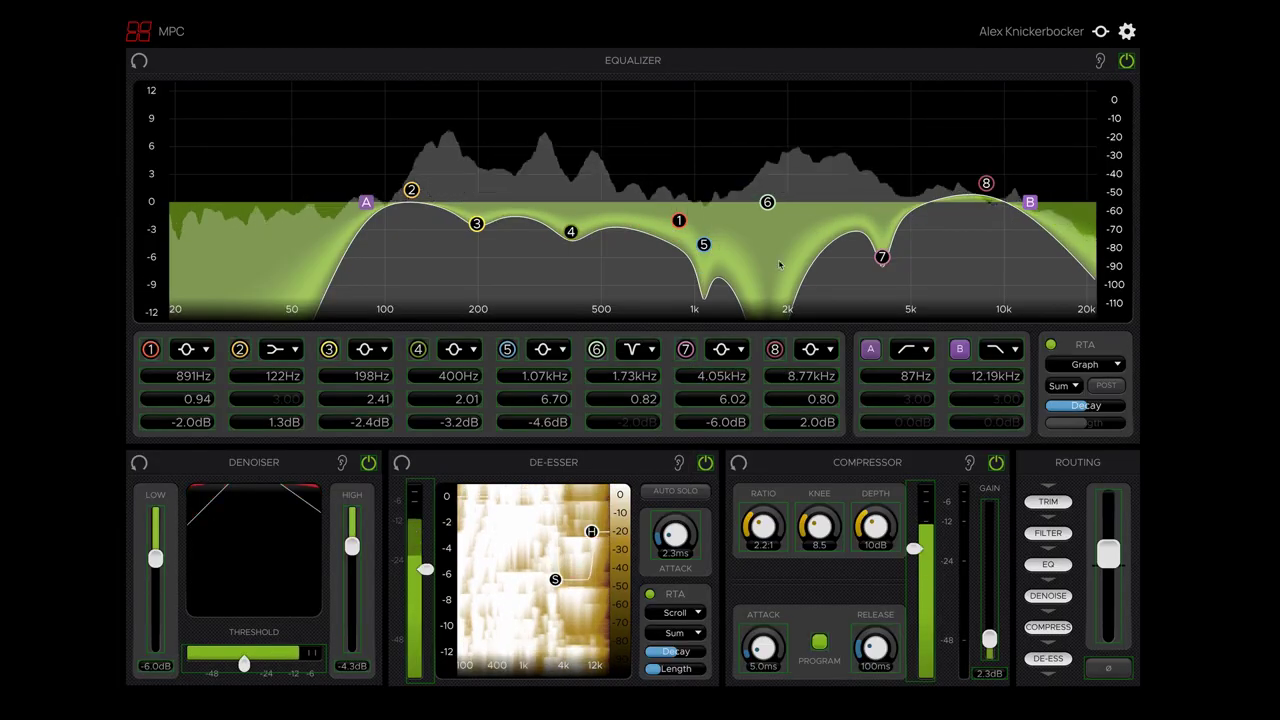
left_click_drag(767, 202, 642, 133)
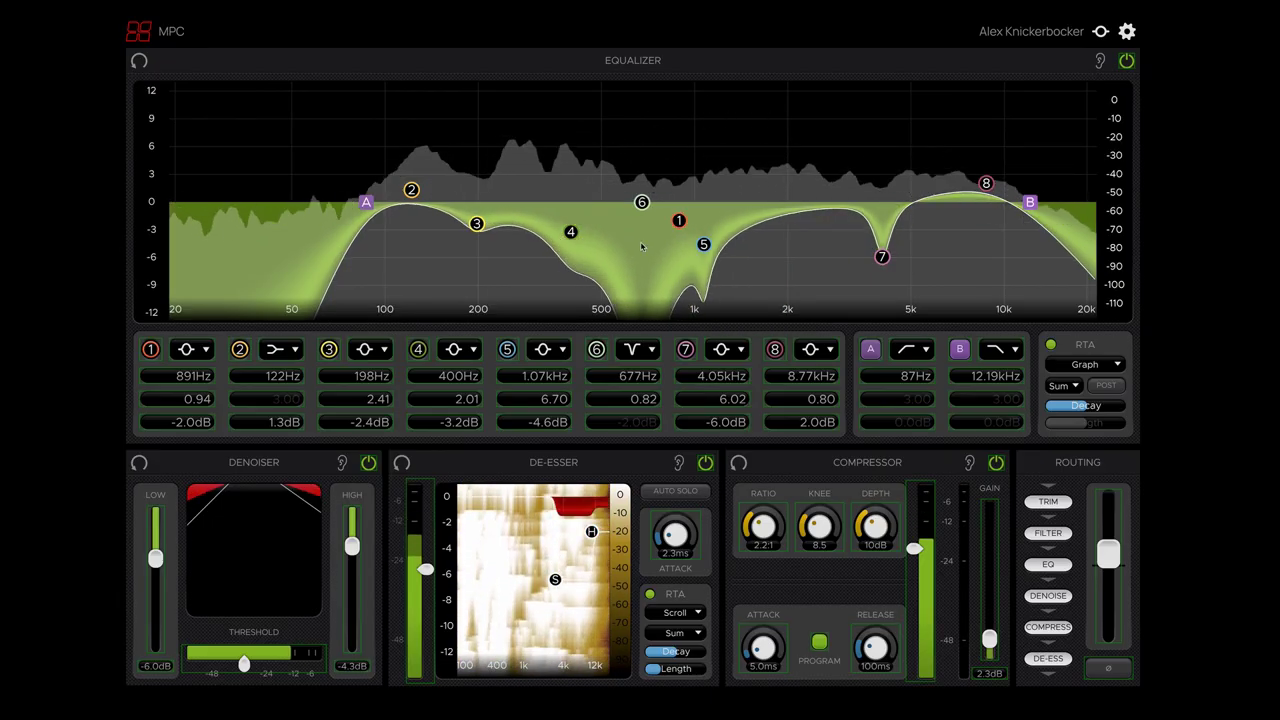
scroll(641, 208, "up", 5)
left_click_drag(641, 208, 792, 206)
scroll(793, 204, "up", 3)
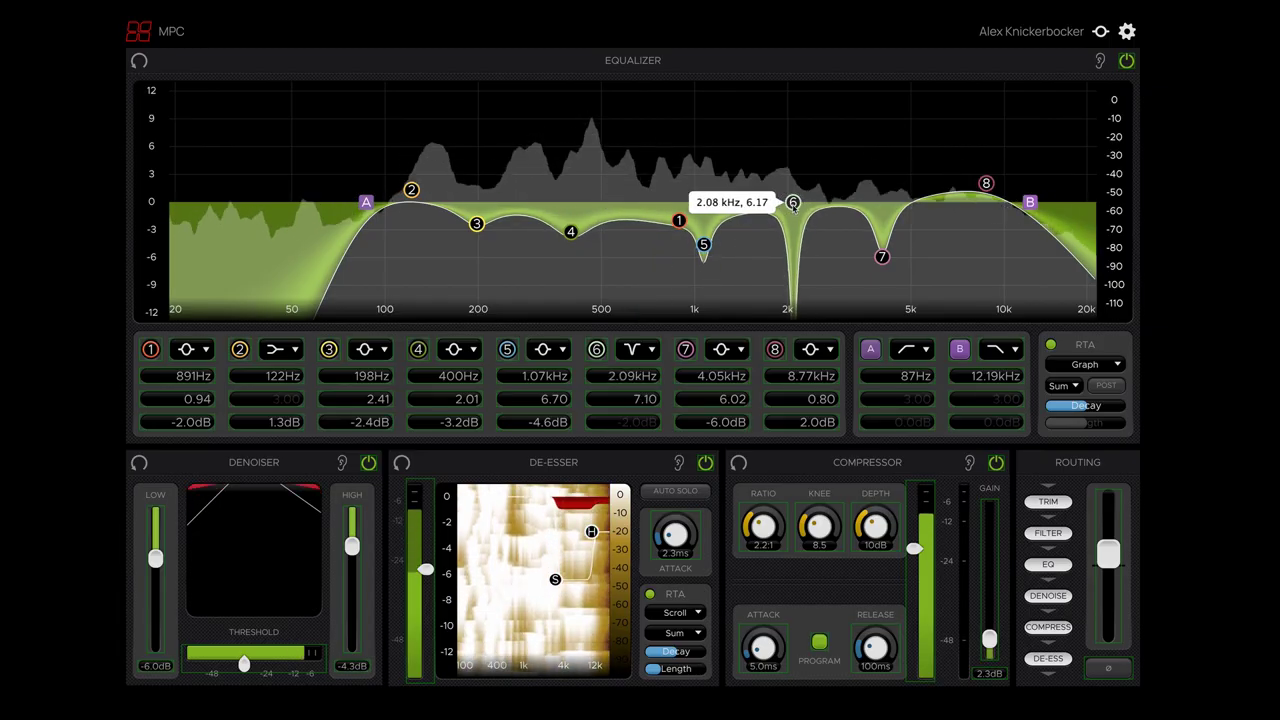
Step: Set band 5 to a gentle -2.1 dB dip at 1 kHz with Q 1.65
mouse_move(703, 240)
left_mouse_down()
mouse_move(695, 146)
mouse_move(695, 221)
left_mouse_up()
scroll(695, 145, "down", 5)
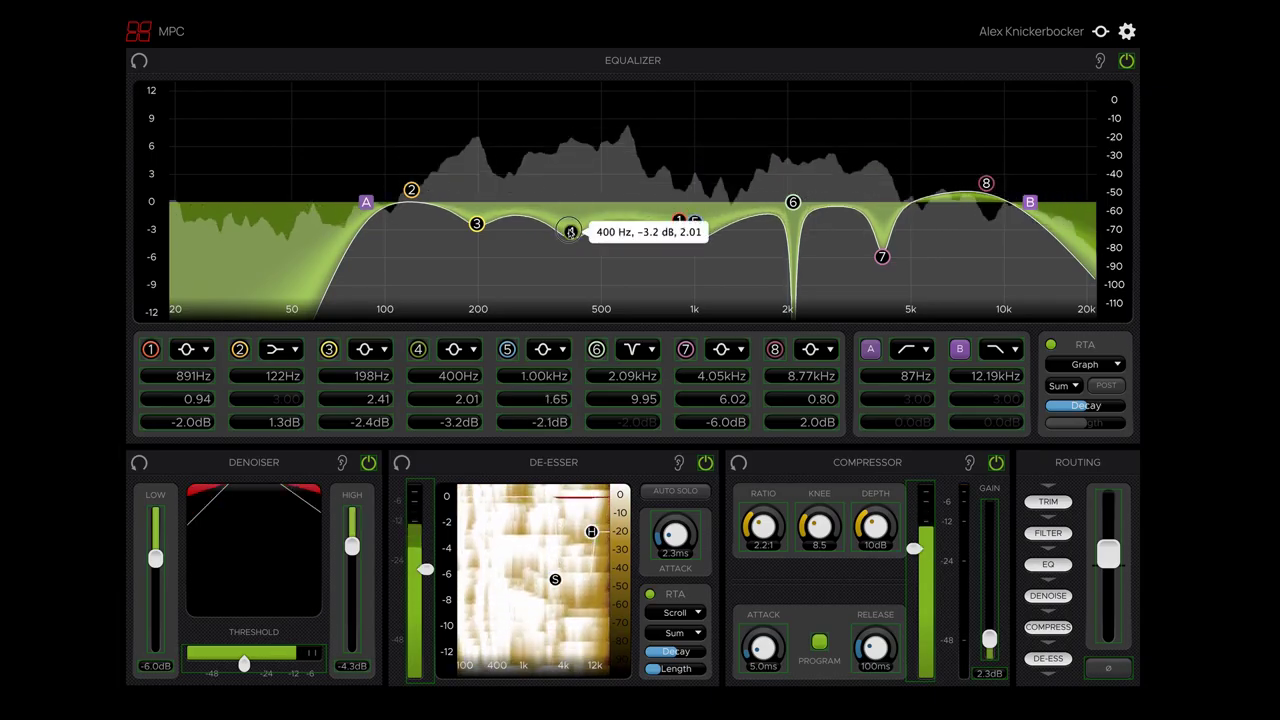
left_click_drag(571, 231, 569, 218)
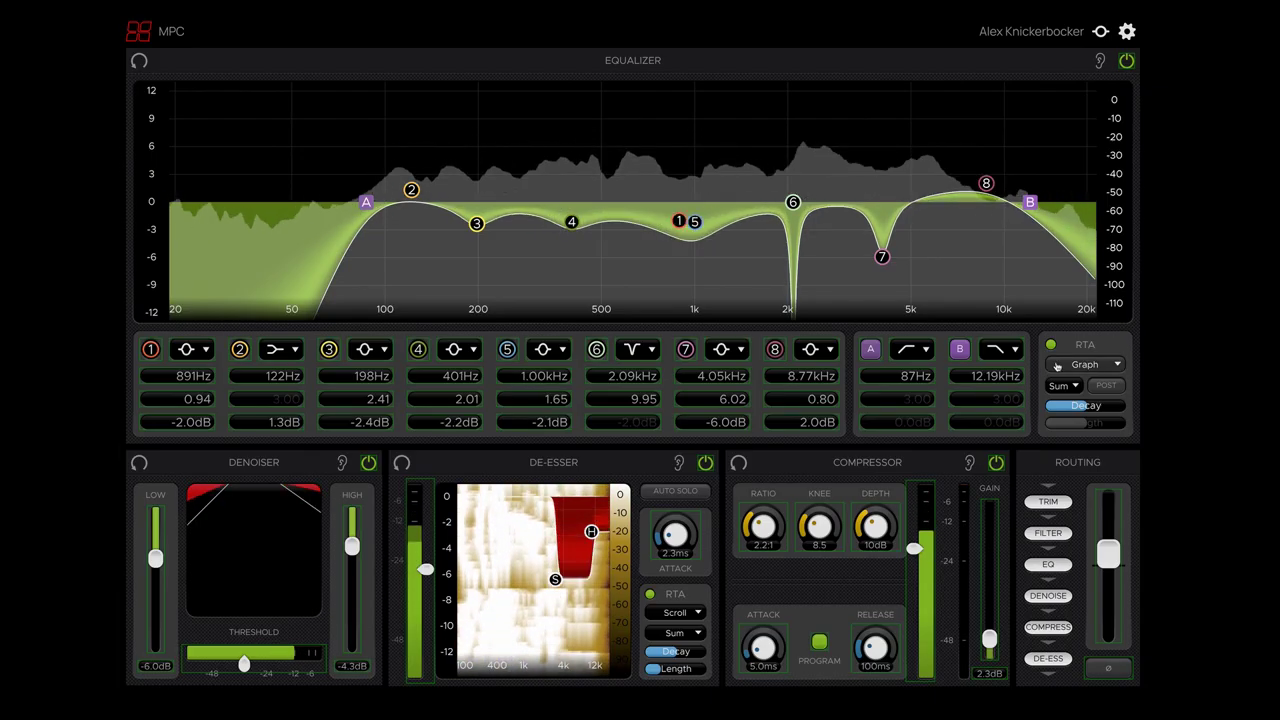
Step: Switch the EQ analyser display from Graph to the Lightning style
left_click(1109, 368)
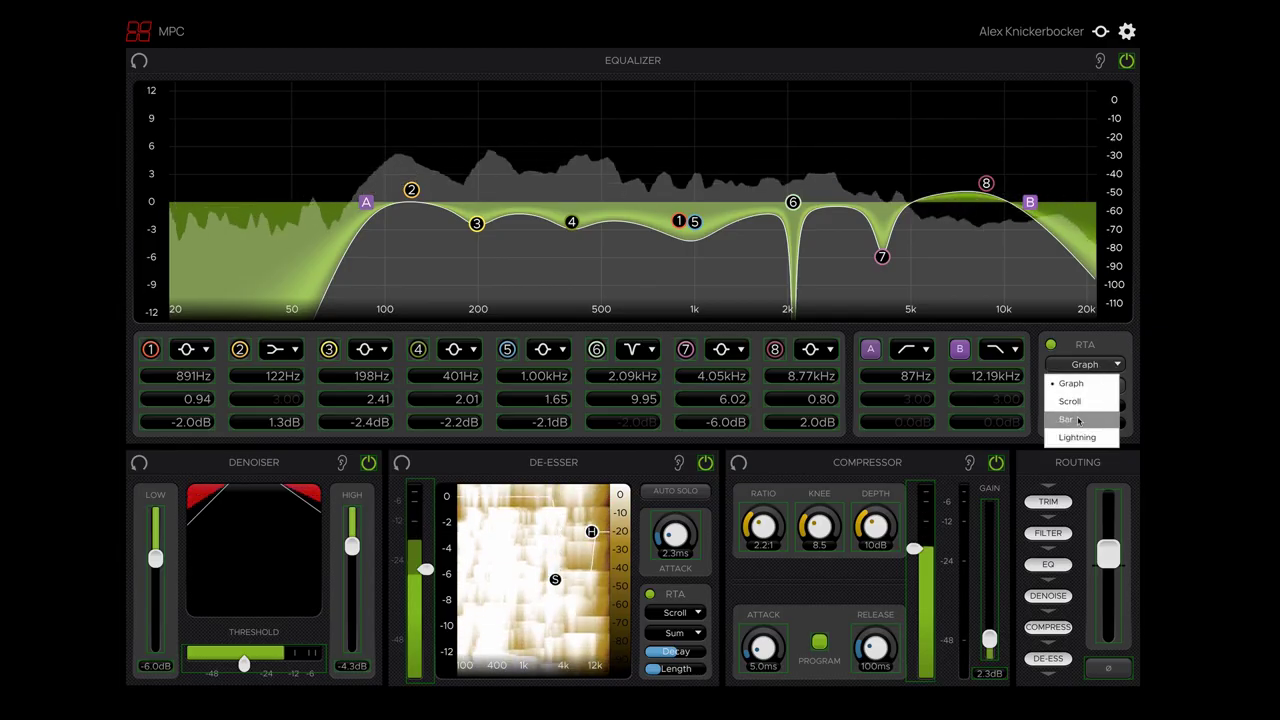
left_click(1119, 368)
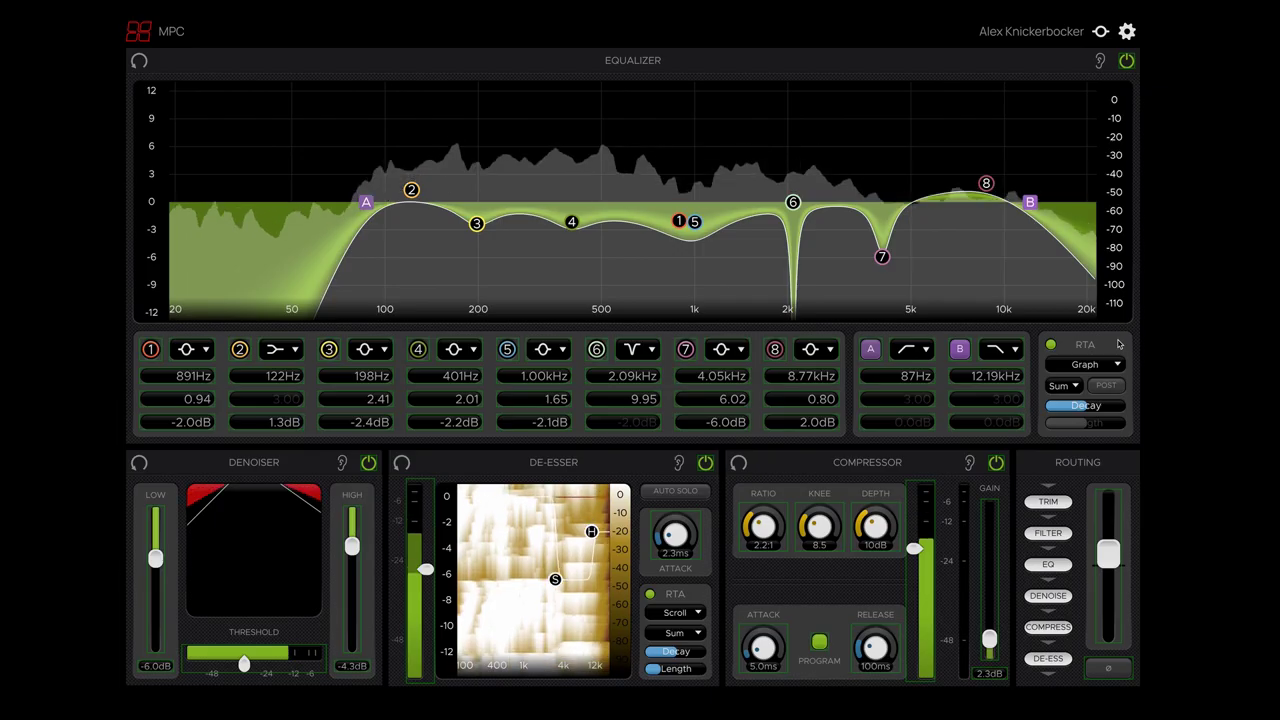
left_click(1118, 365)
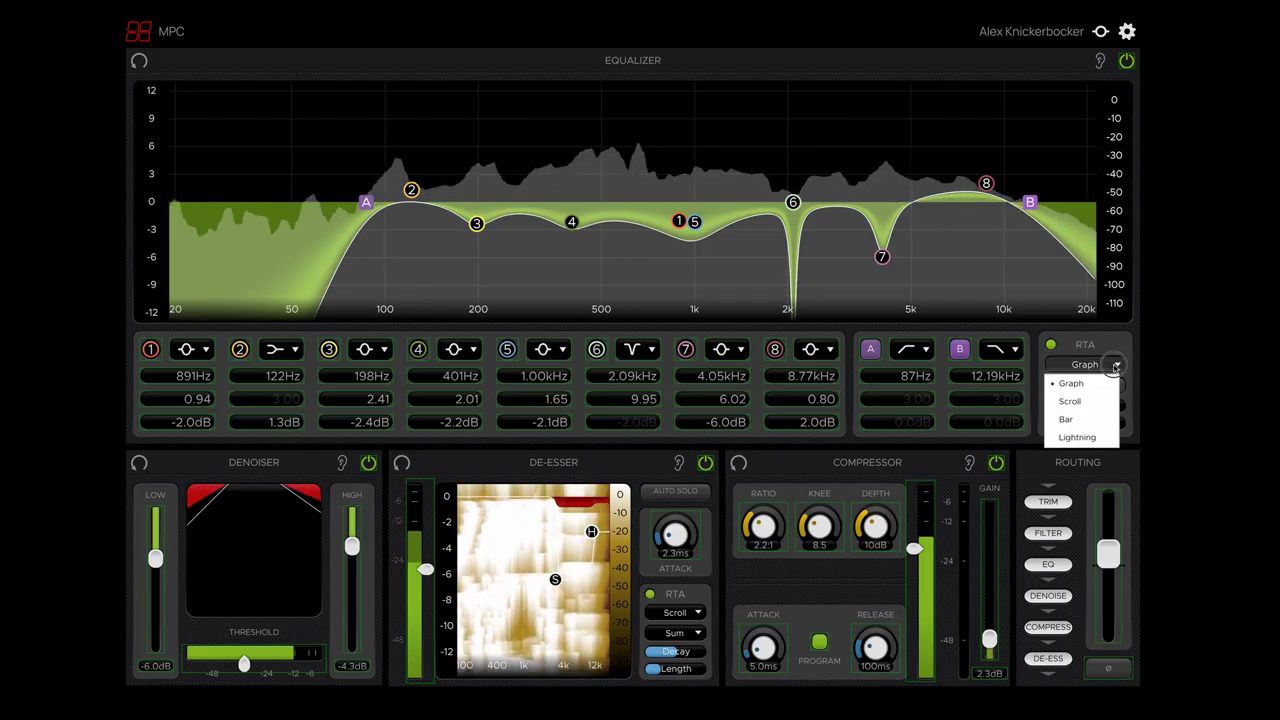
left_click(1078, 438)
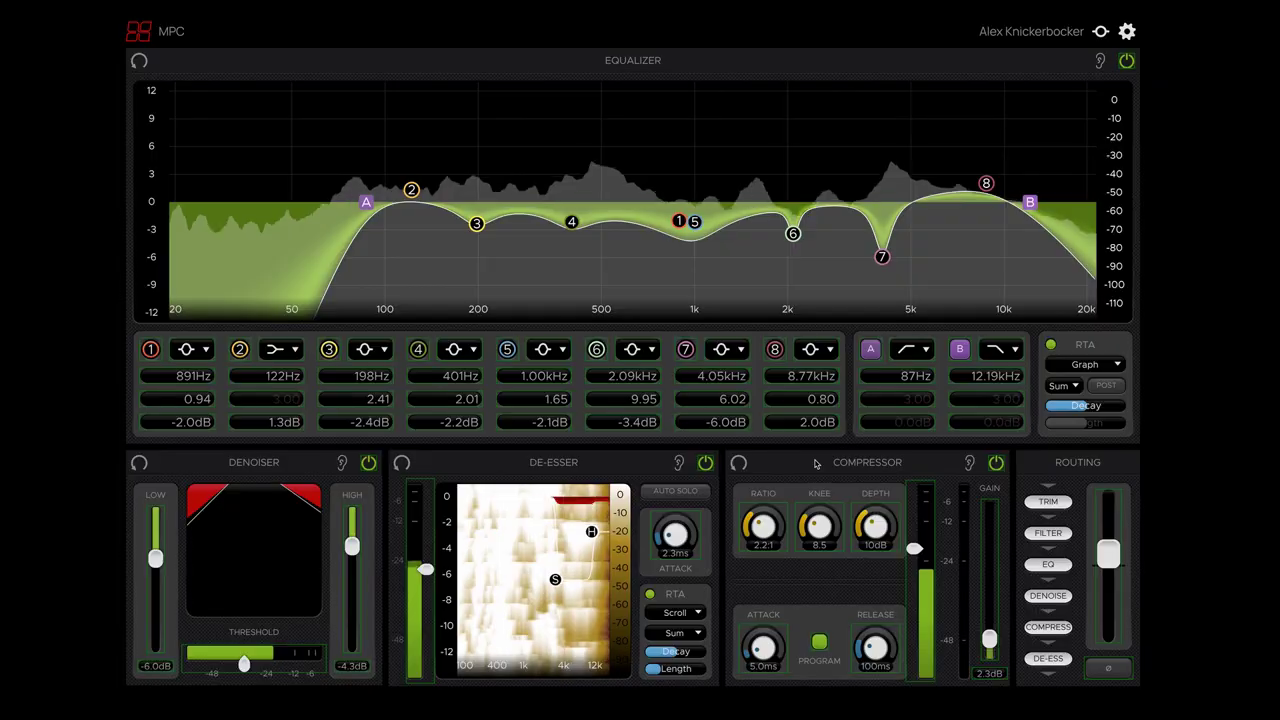
Step: Set the compressor to 2.4:1, threshold about -21.7 dB, 20 ms attack, 191 ms release, 5.7 dB gain
mouse_move(762, 530)
left_mouse_down()
mouse_move(760, 518)
mouse_move(761, 531)
left_mouse_up()
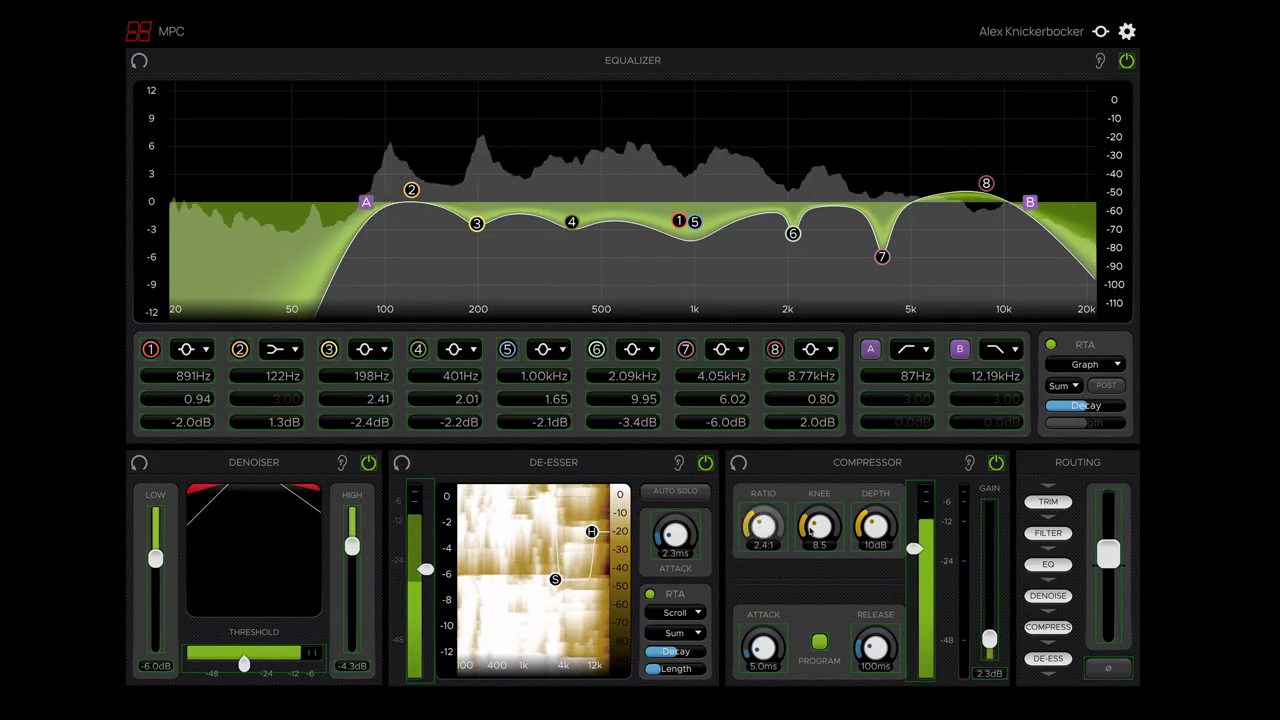
left_click_drag(915, 548, 914, 556)
left_click_drag(762, 648, 762, 628)
left_click_drag(874, 648, 872, 618)
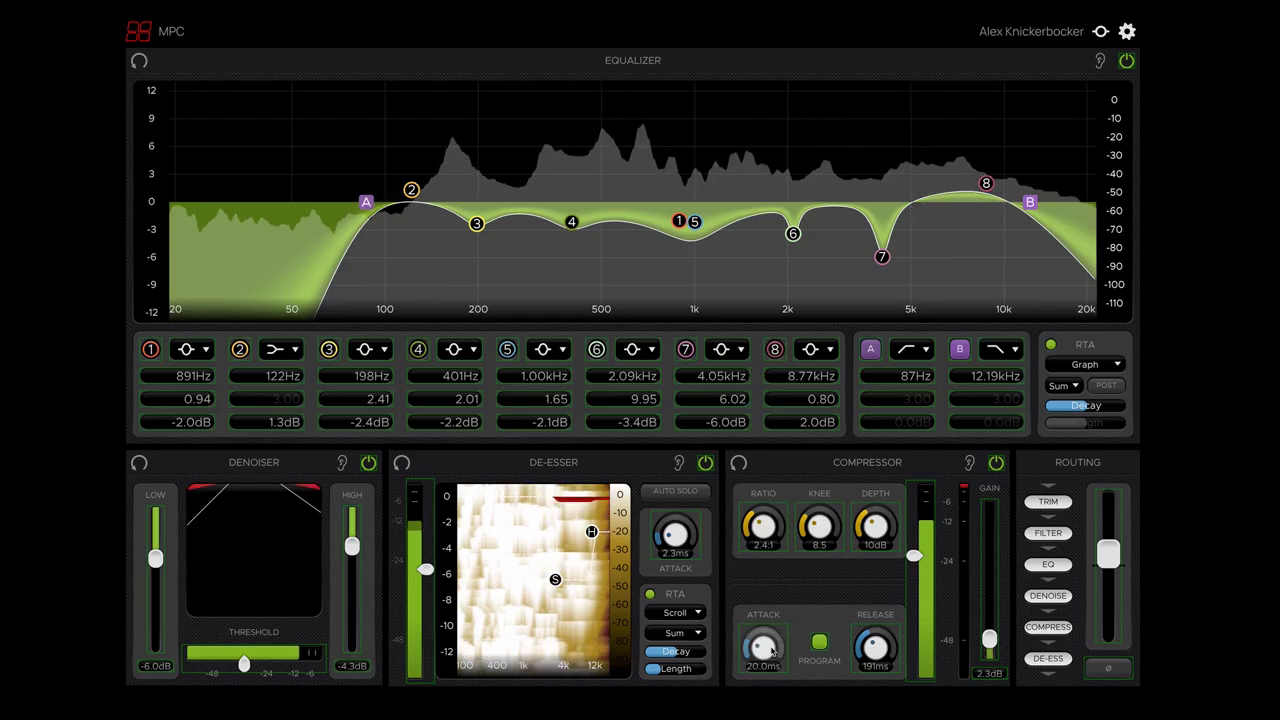
left_click_drag(989, 638, 988, 617)
left_click_drag(988, 627, 988, 622)
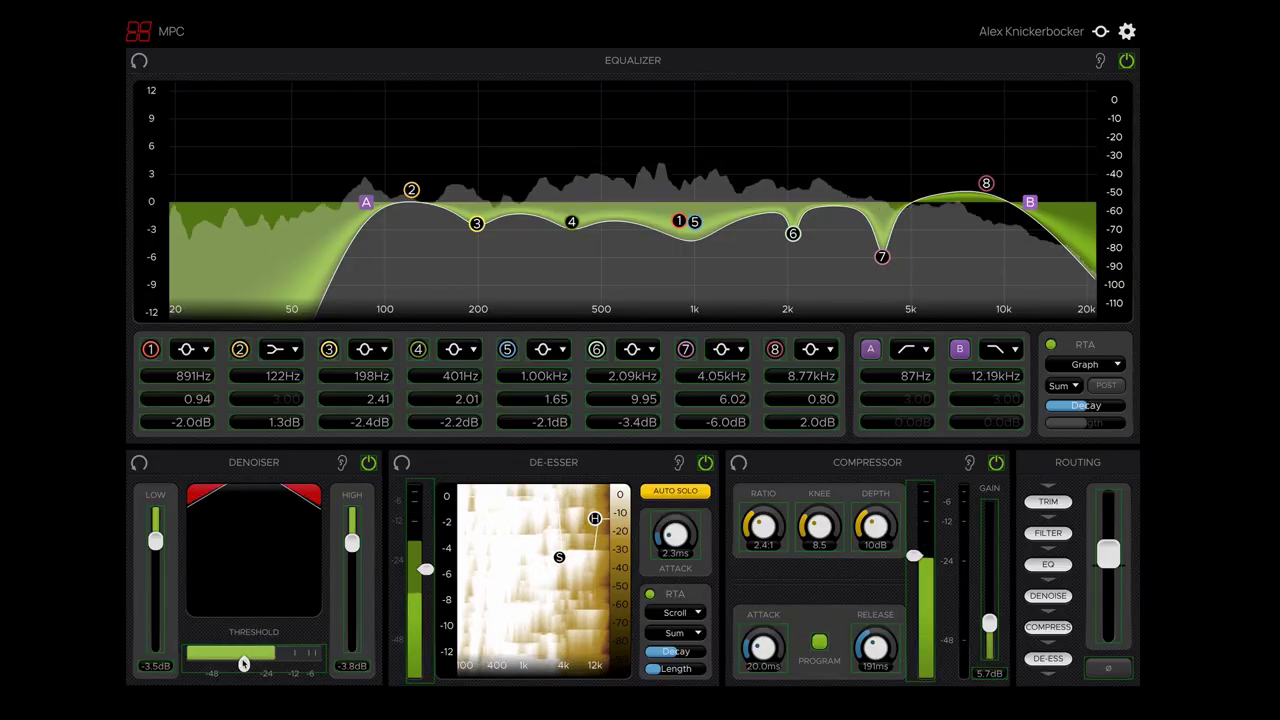
Step: Raise the denoiser threshold and set reduction near -7 dB low and -5 dB high
left_click_drag(243, 663, 262, 663)
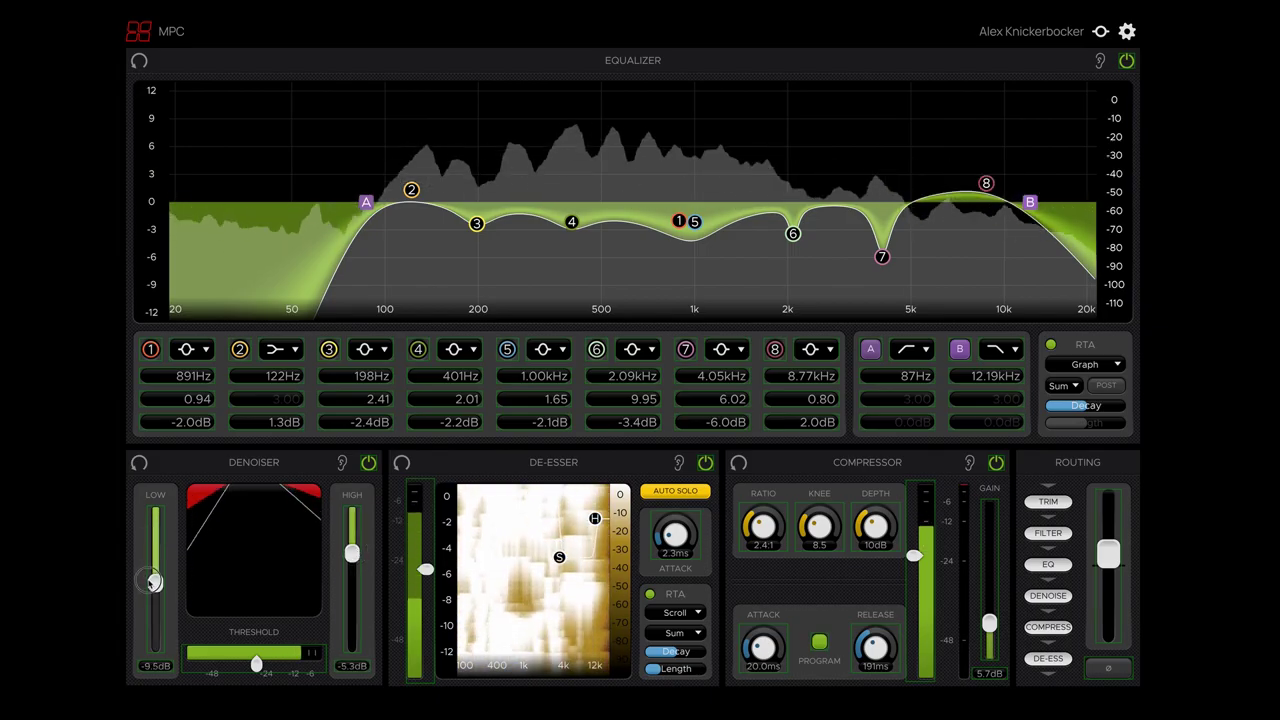
left_click_drag(153, 581, 155, 585)
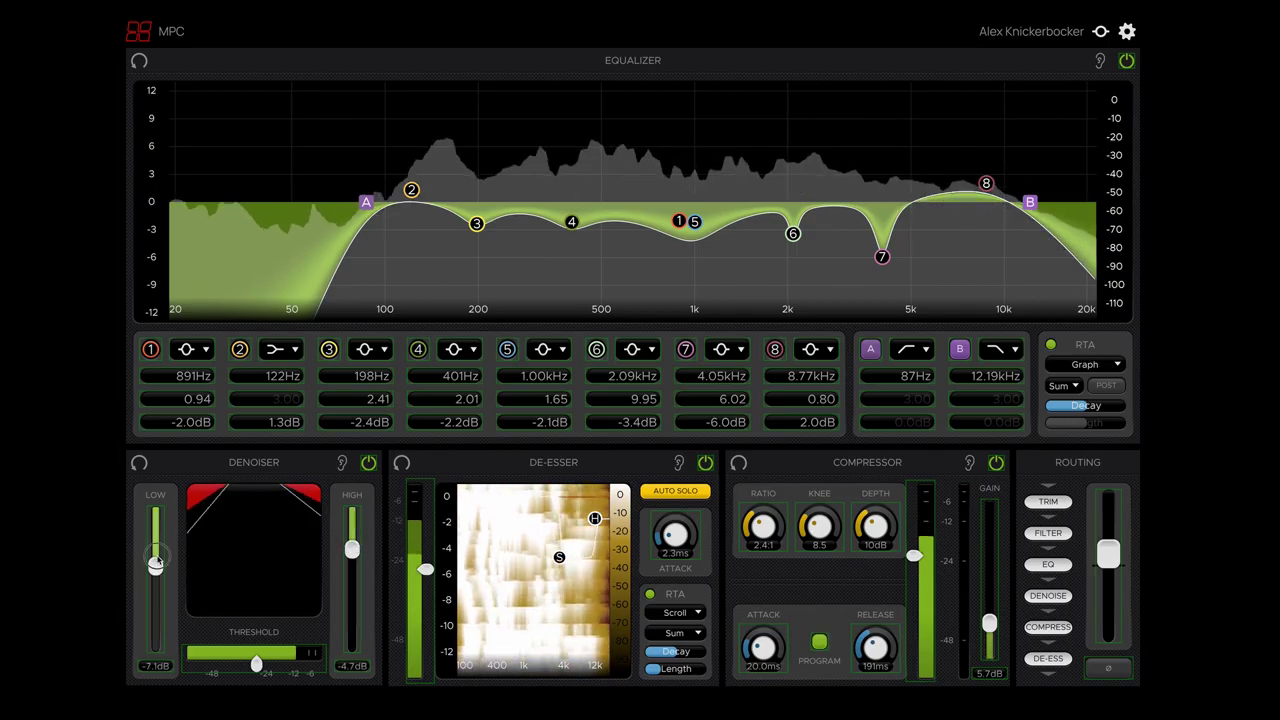
left_click_drag(256, 544, 257, 561)
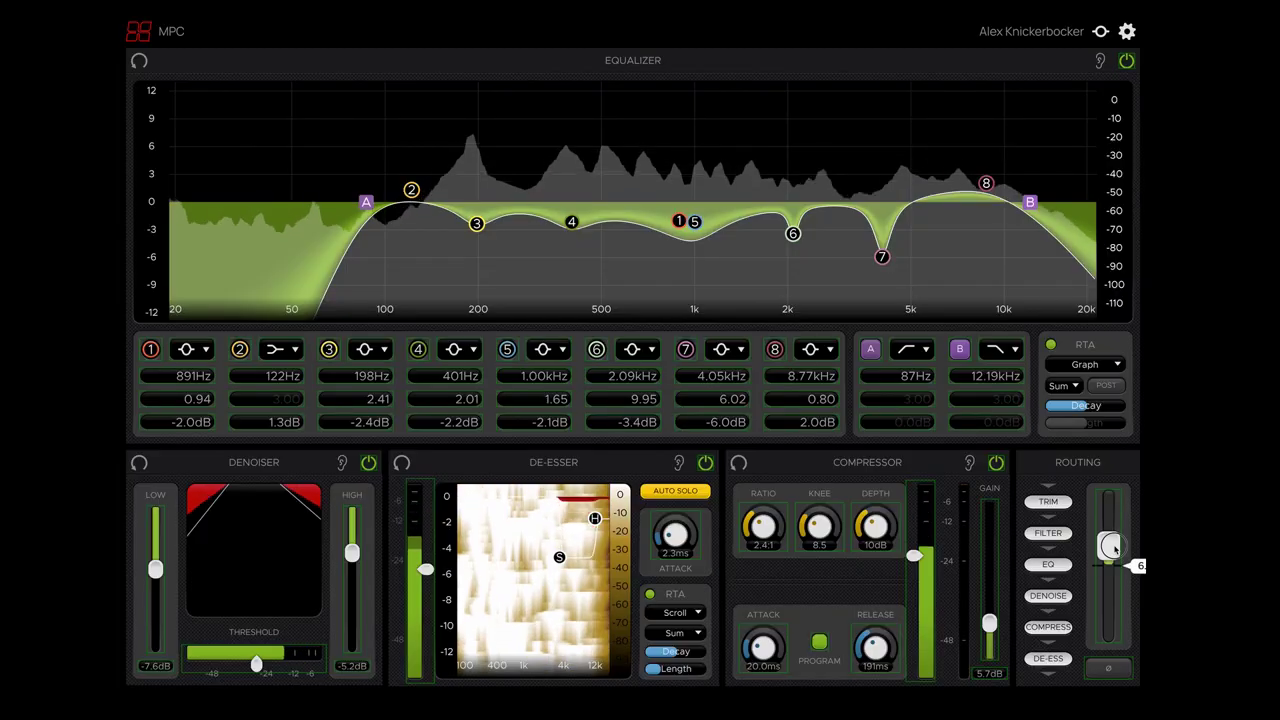
Step: Lower the routing level from 6 to 4 and move Trim to the end of the chain
left_click_drag(1114, 548, 1112, 552)
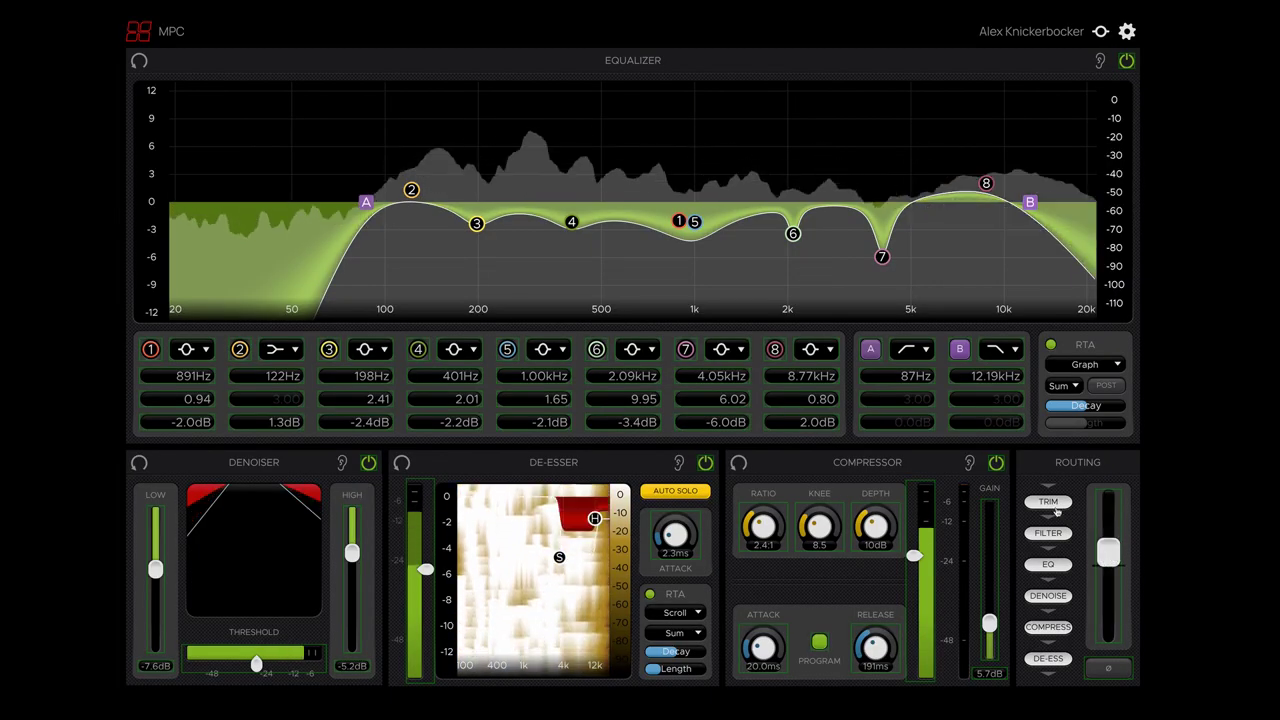
left_click_drag(1046, 676, 1047, 672)
left_click_drag(1110, 552, 1110, 552)
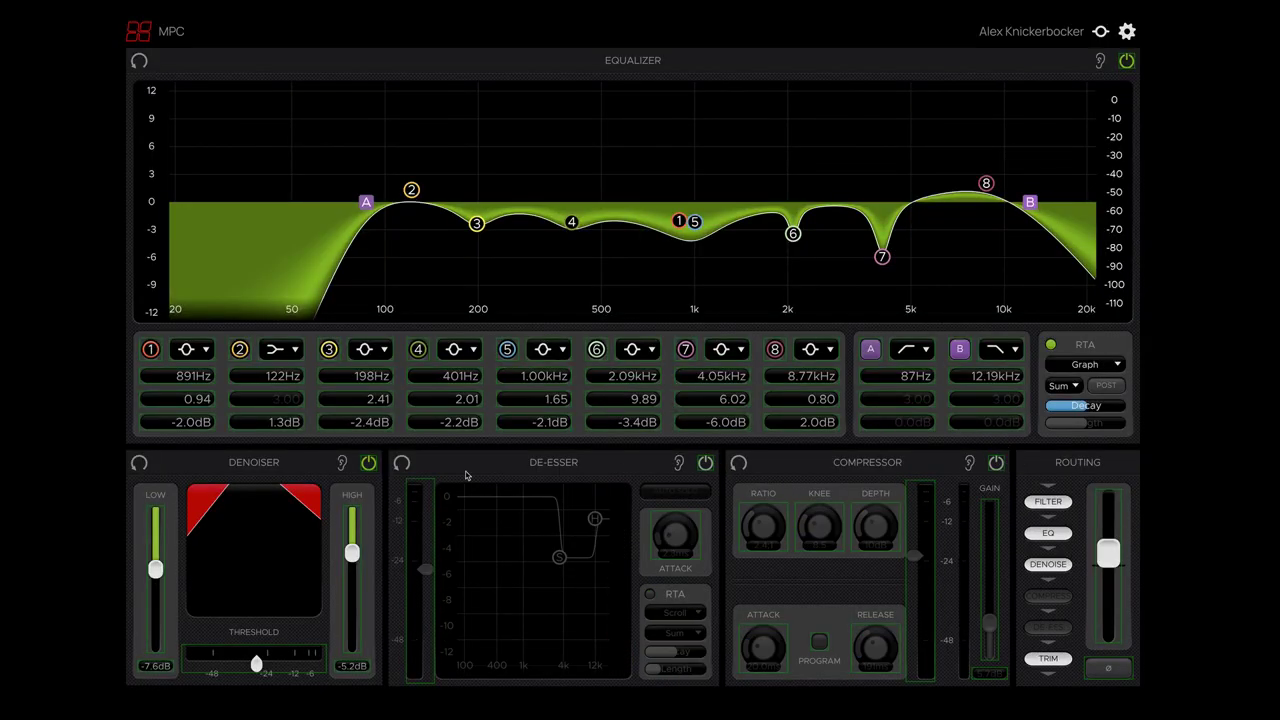
Step: Bypass the denoiser, toggle high-cut band B off and back on, and stop playback
left_click(369, 464)
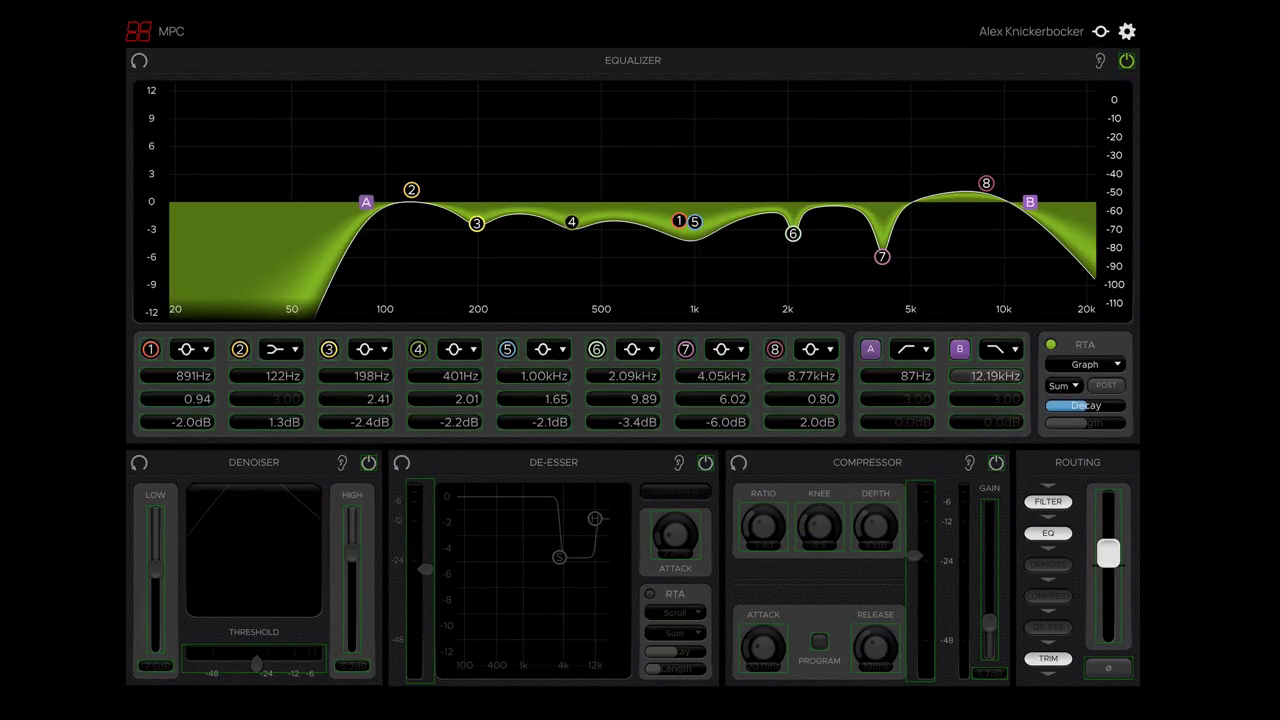
left_click(960, 349)
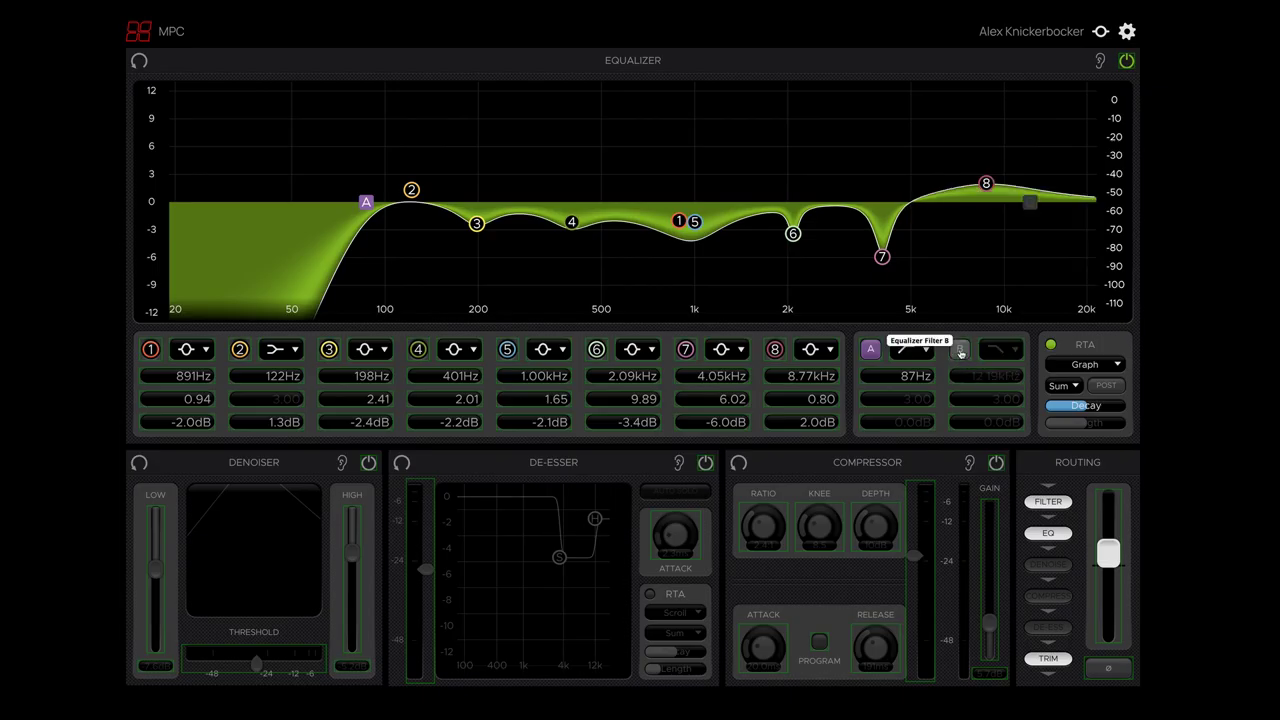
left_click(960, 350)
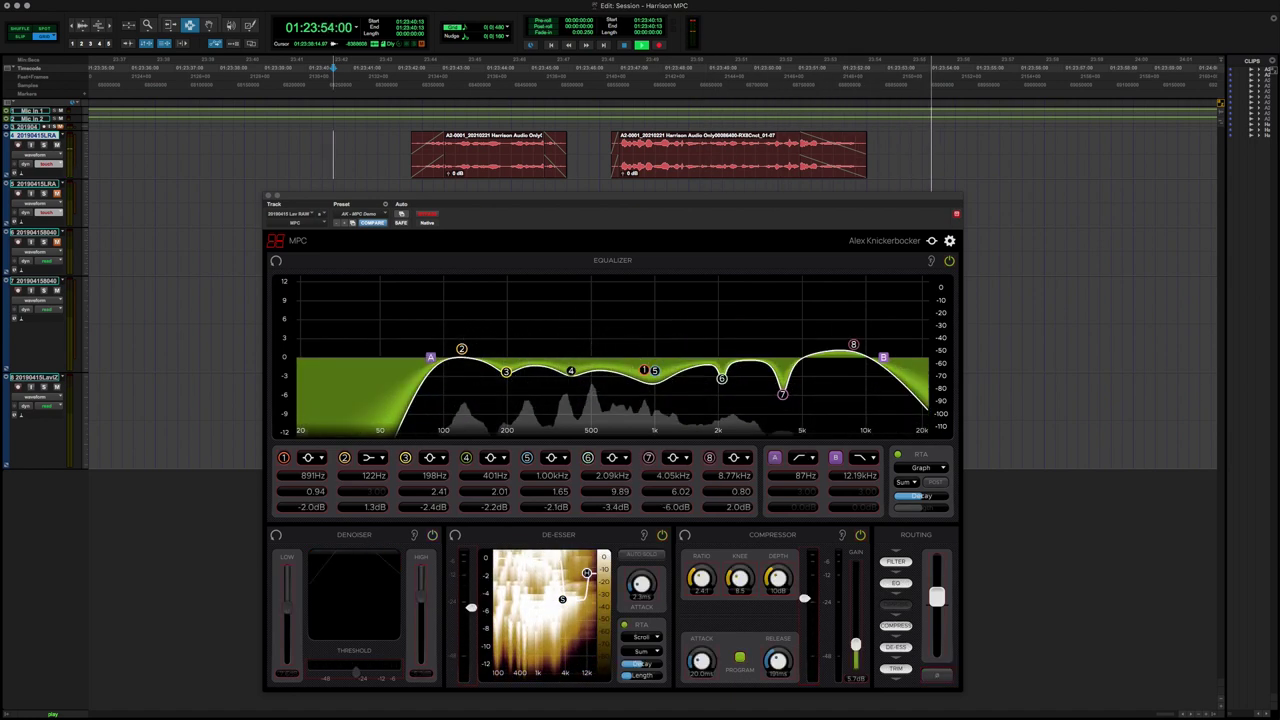
key("space")
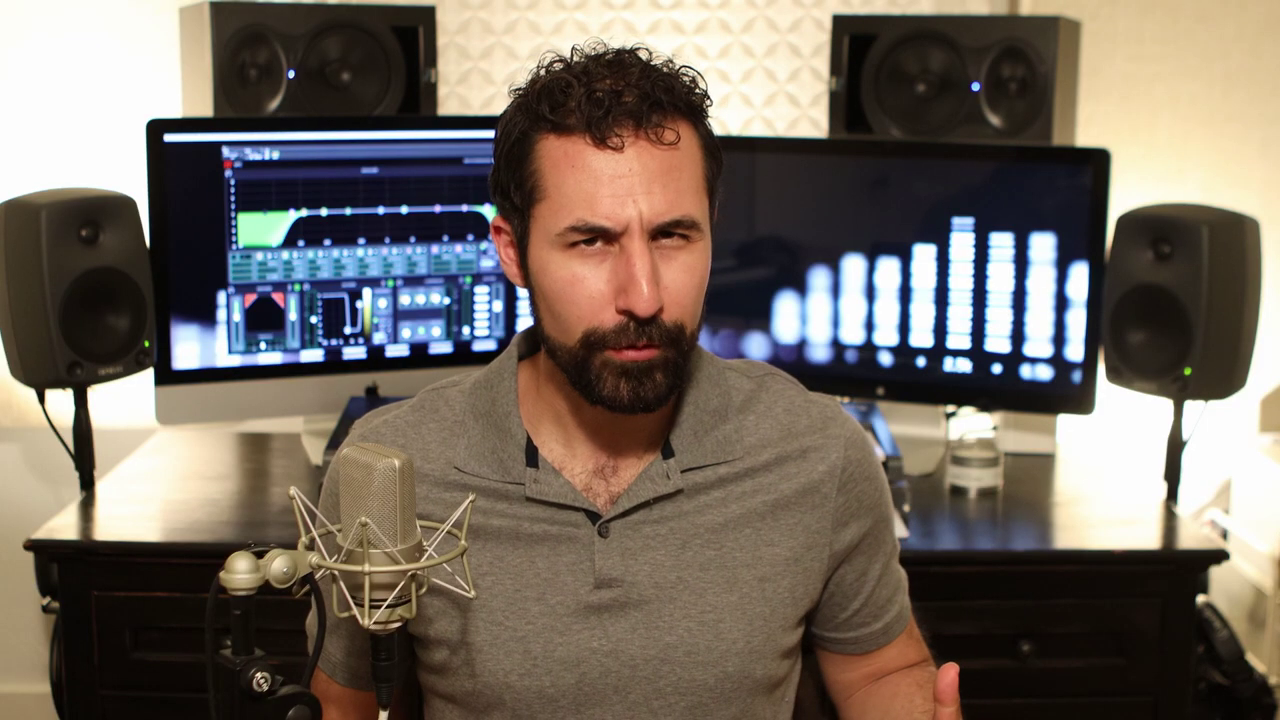